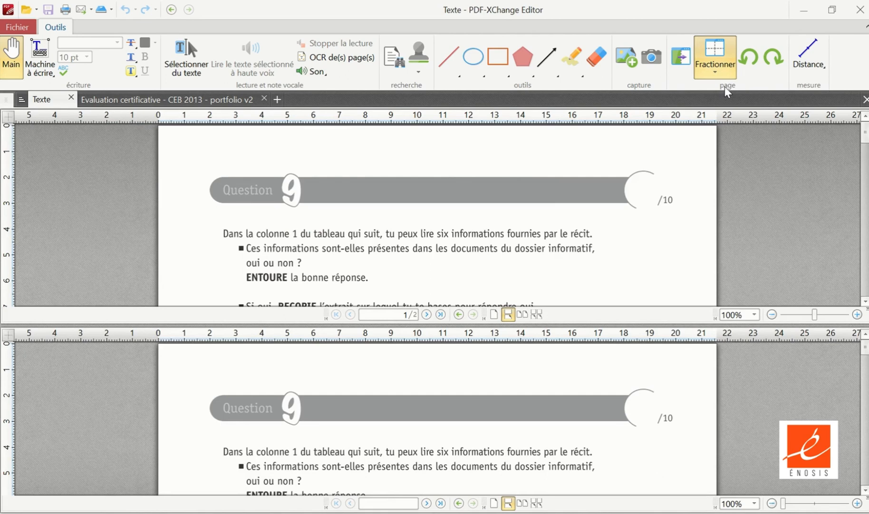
- Split the document view vertically and zoom out one pane to 77.94% and the other to 75%
{"action": "left_click", "coordinate": [716, 75]}
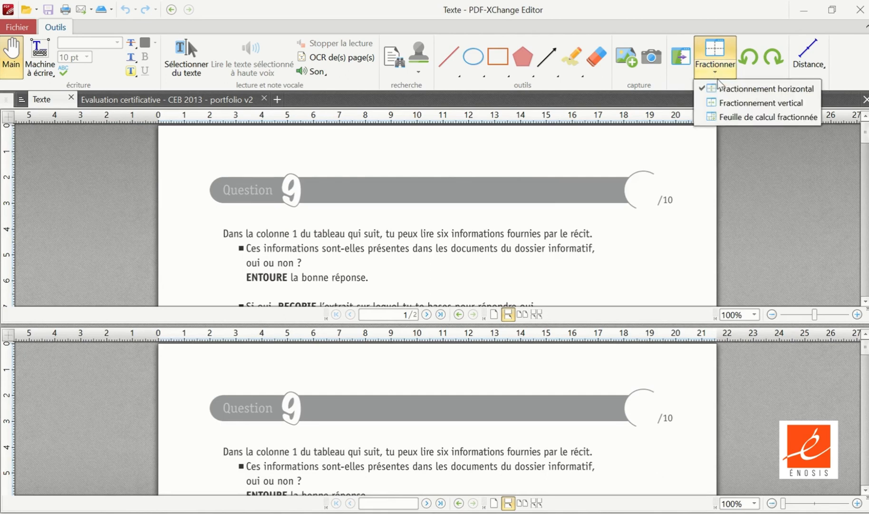
{"action": "left_click", "coordinate": [734, 104]}
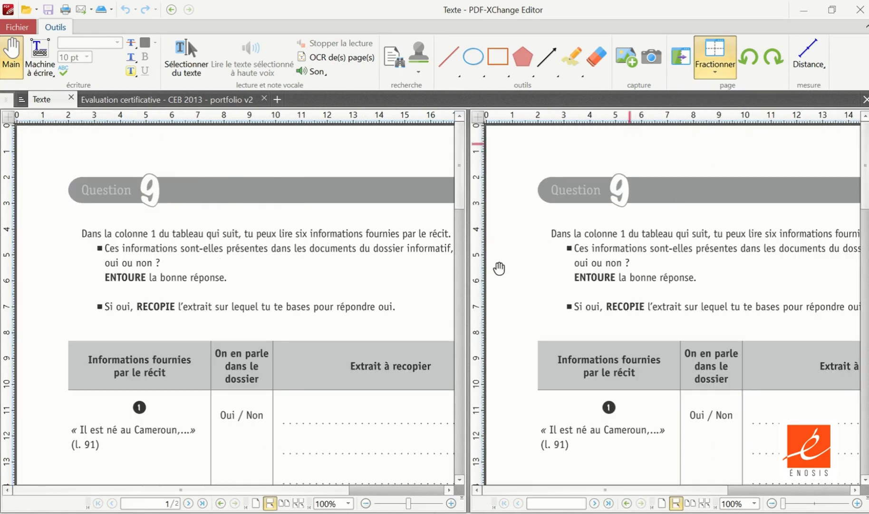
{"action": "left_click", "coordinate": [366, 502]}
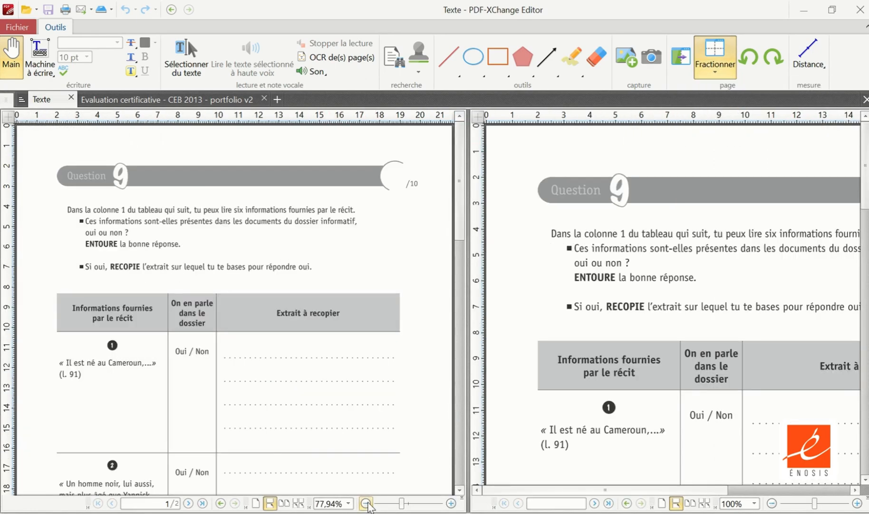
{"action": "left_click", "coordinate": [771, 502]}
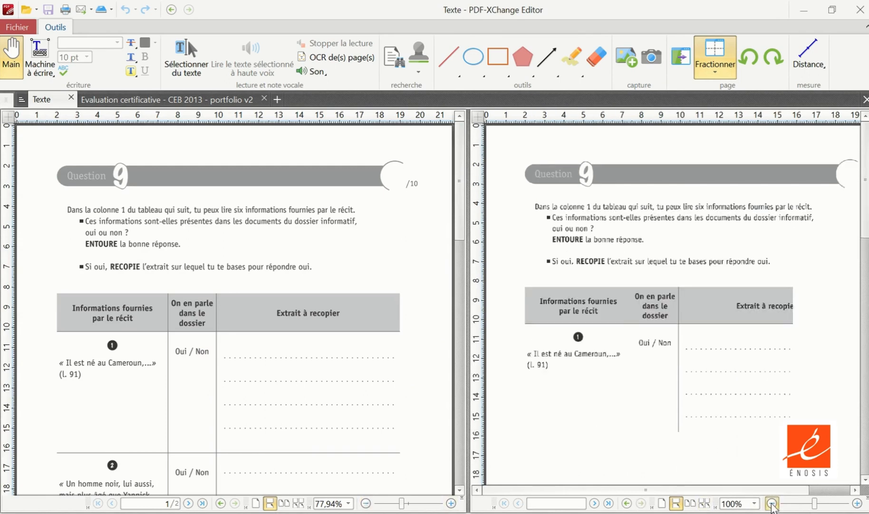
- Show the Biographie text of page 2 in the second pane, beside the question 9 table in the first
{"action": "scroll", "coordinate": [717, 273], "scroll_direction": "down", "scroll_amount": 5}
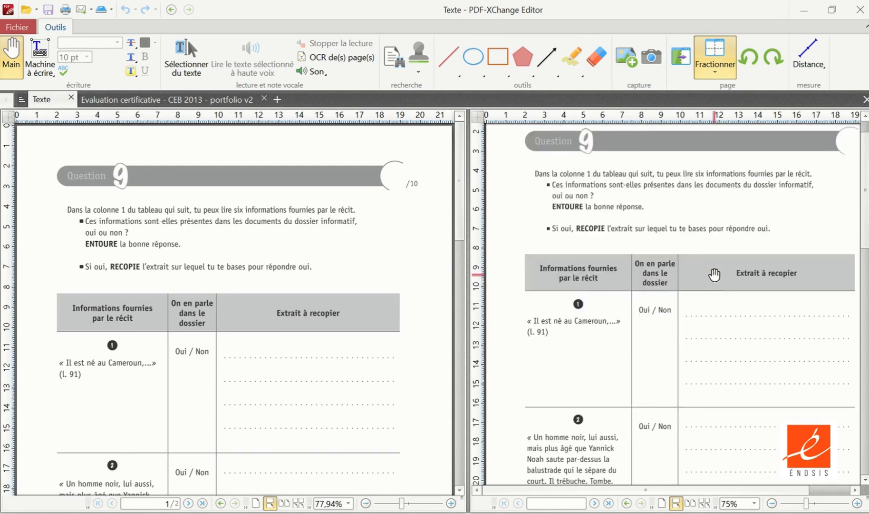
{"action": "scroll", "coordinate": [716, 271], "scroll_direction": "down", "scroll_amount": 10}
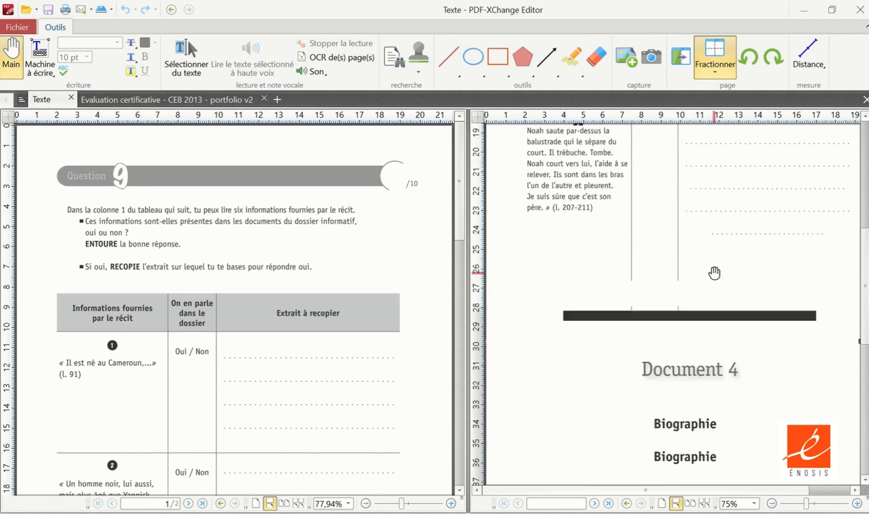
{"action": "scroll", "coordinate": [717, 264], "scroll_direction": "down", "scroll_amount": 6}
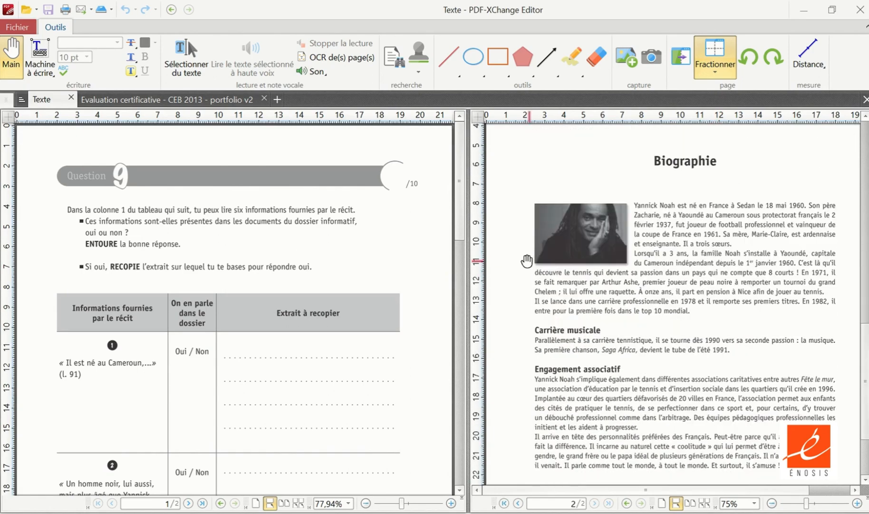
{"action": "scroll", "coordinate": [331, 337], "scroll_direction": "down", "scroll_amount": 1}
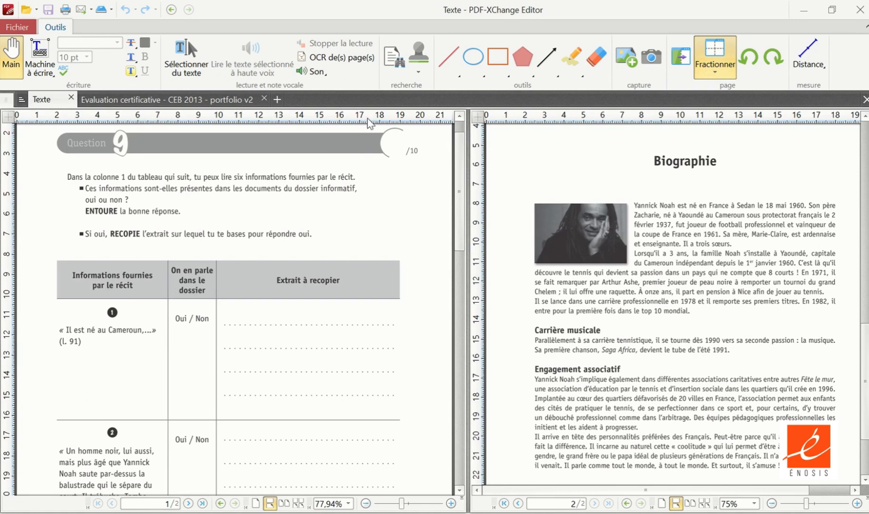
- Search the document for "Cameroun", using the word copied from the first statement of the question 9 table
{"action": "left_click", "coordinate": [394, 61]}
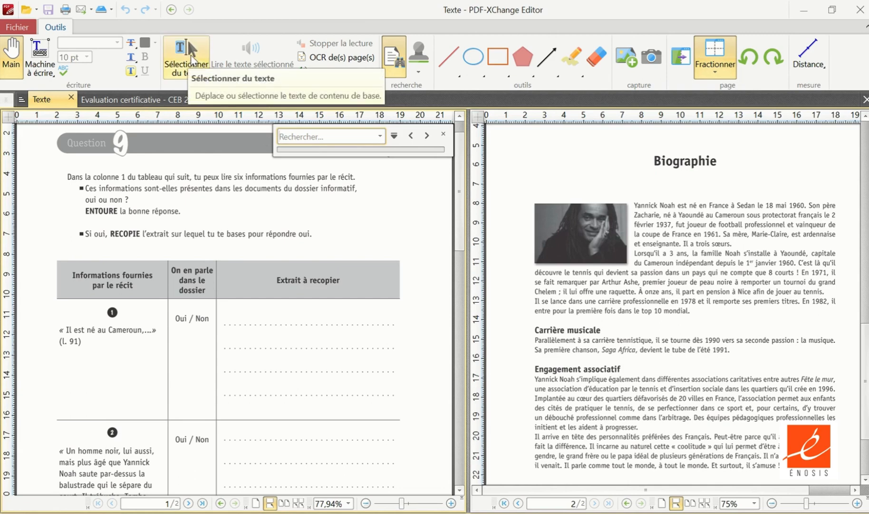
{"action": "left_click", "coordinate": [191, 53]}
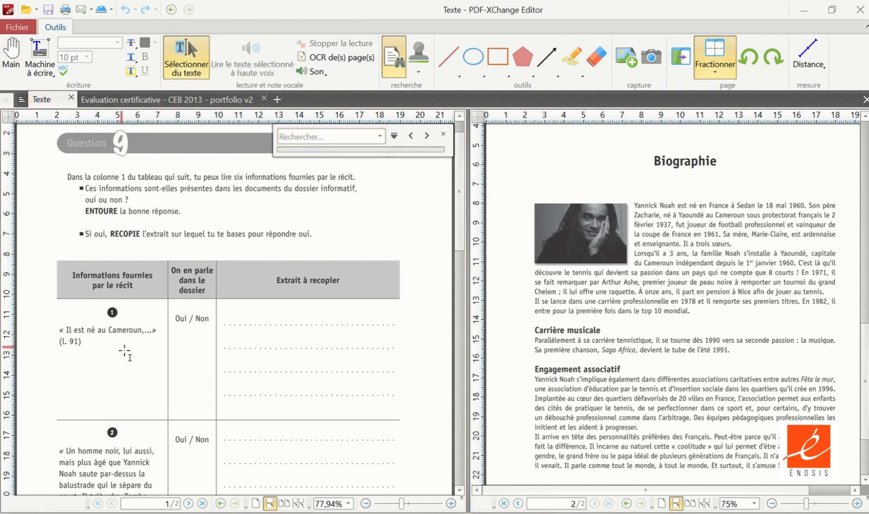
{"action": "left_click_drag", "start_coordinate": [110, 329], "coordinate": [142, 329]}
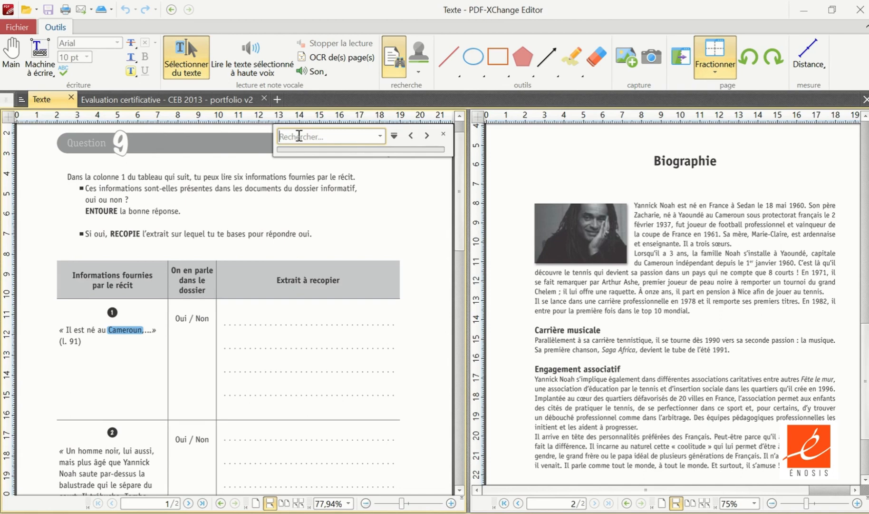
{"action": "type", "text": "Cameroun"}
{"action": "key", "text": "Return"}
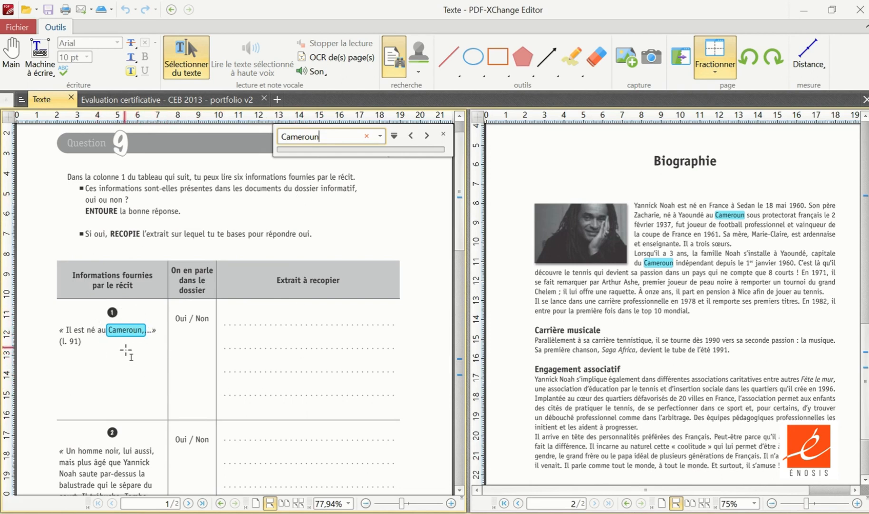
- Draw an ellipse around "Oui / Non" in the row of statement 1
{"action": "scroll", "coordinate": [127, 350], "scroll_direction": "down", "scroll_amount": 6}
{"action": "scroll", "coordinate": [131, 346], "scroll_direction": "up", "scroll_amount": 4}
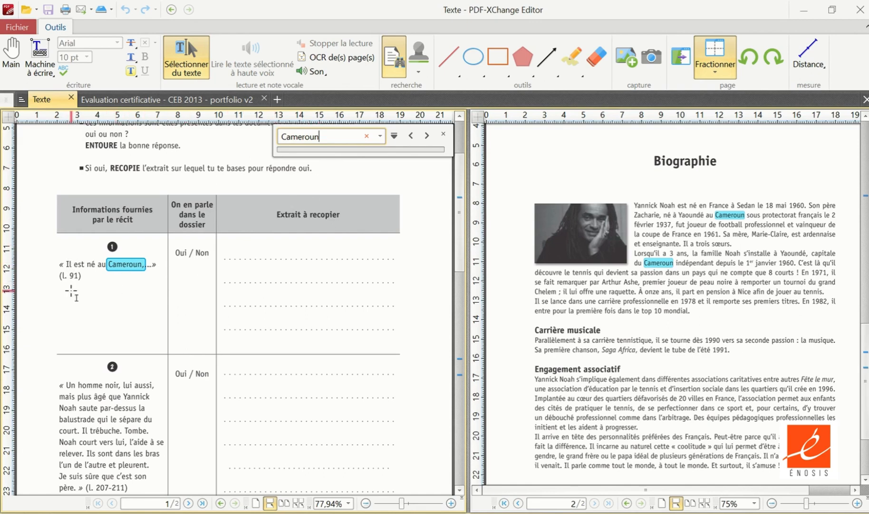
{"action": "left_click", "coordinate": [474, 57]}
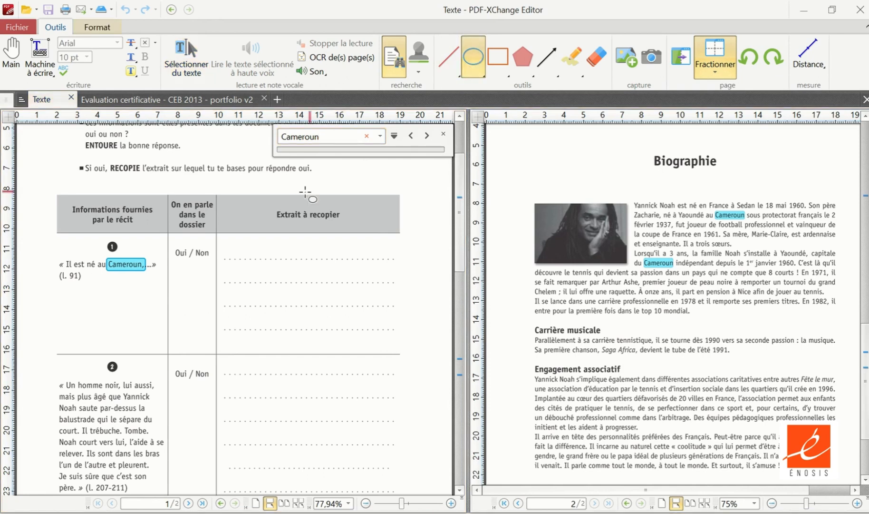
{"action": "left_click_drag", "start_coordinate": [170, 240], "coordinate": [217, 265]}
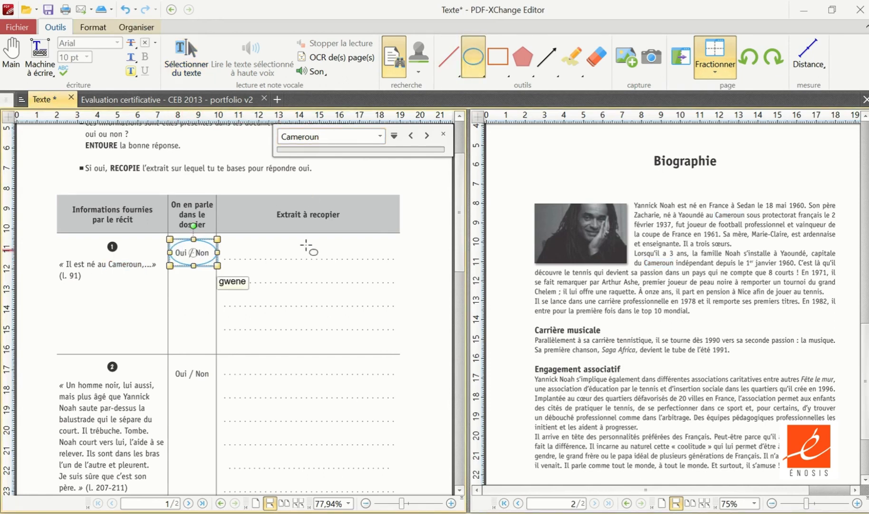
- Copy the biography passage from "Yannick Noah est né" to "au Cameroun" into a typewriter text in statement 1's "Extrait à recopier" cell
{"action": "left_click", "coordinate": [201, 69]}
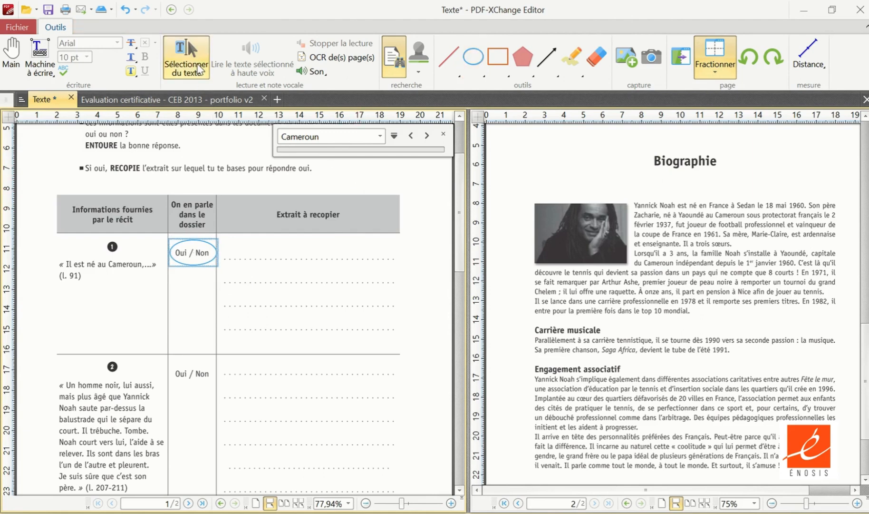
{"action": "left_click", "coordinate": [634, 204]}
{"action": "left_click_drag", "start_coordinate": [635, 205], "coordinate": [748, 216]}
{"action": "key", "text": "ctrl+c"}
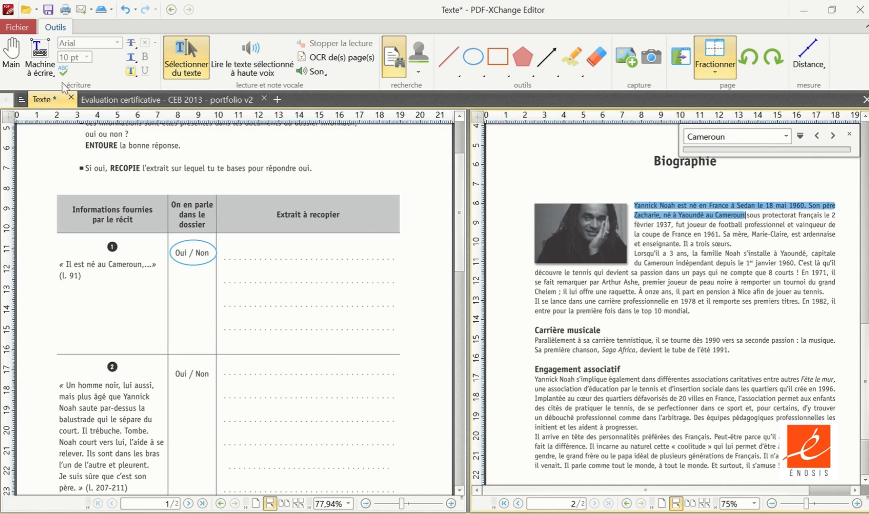
{"action": "left_click", "coordinate": [38, 60]}
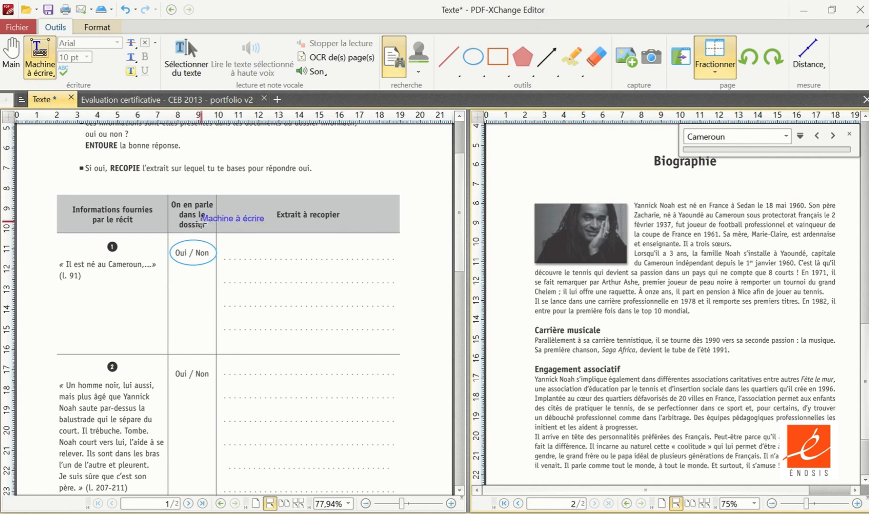
{"action": "left_click", "coordinate": [234, 253]}
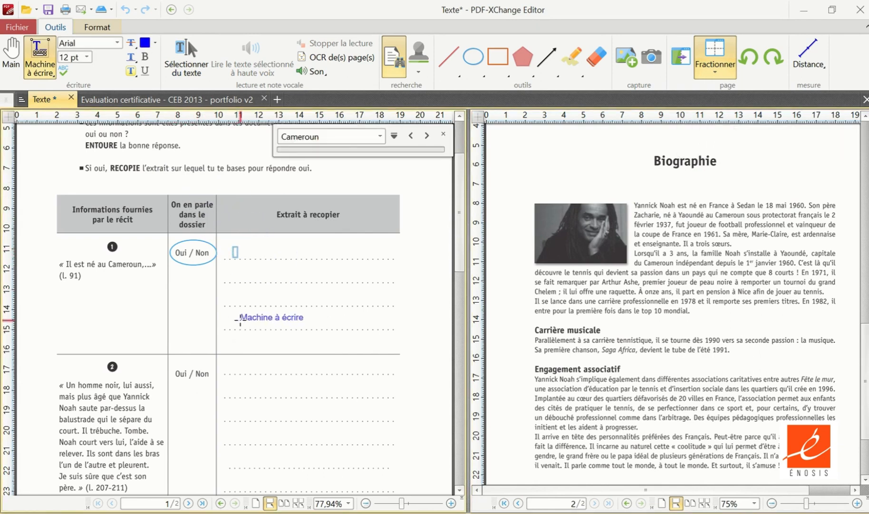
{"action": "key", "text": "ctrl+v"}
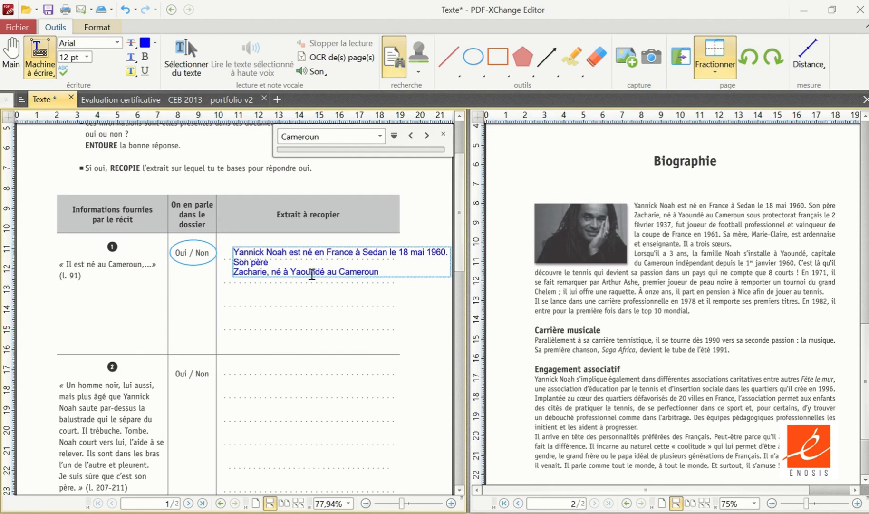
- Add the typewriter text "Bonjour" beside the page 2 headings in the first pane and check it in the second pane
{"action": "scroll", "coordinate": [309, 275], "scroll_direction": "down", "scroll_amount": 10}
{"action": "scroll", "coordinate": [311, 277], "scroll_direction": "down", "scroll_amount": 3}
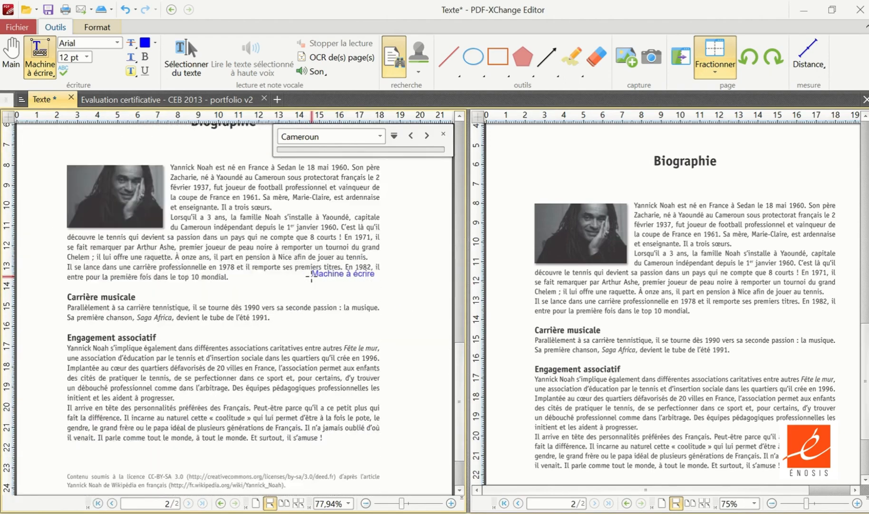
{"action": "scroll", "coordinate": [313, 274], "scroll_direction": "up", "scroll_amount": 7}
{"action": "scroll", "coordinate": [314, 273], "scroll_direction": "up", "scroll_amount": 5}
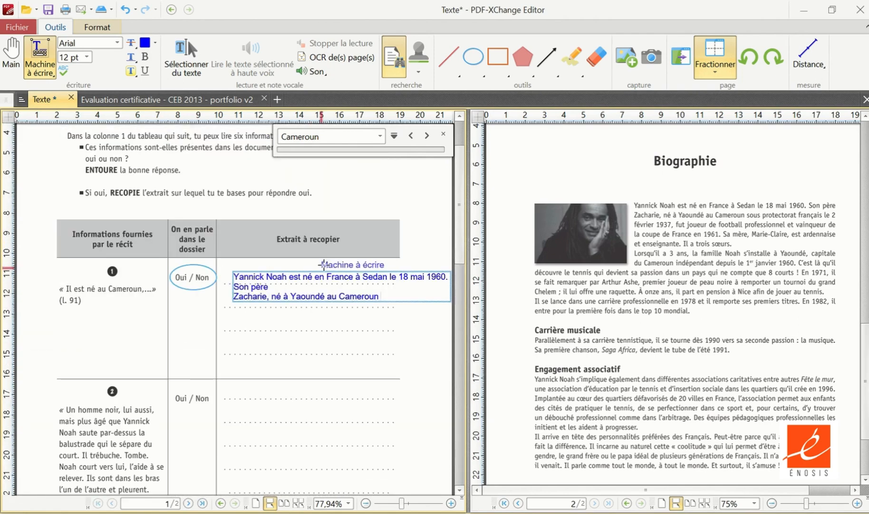
{"action": "scroll", "coordinate": [352, 266], "scroll_direction": "down", "scroll_amount": 10}
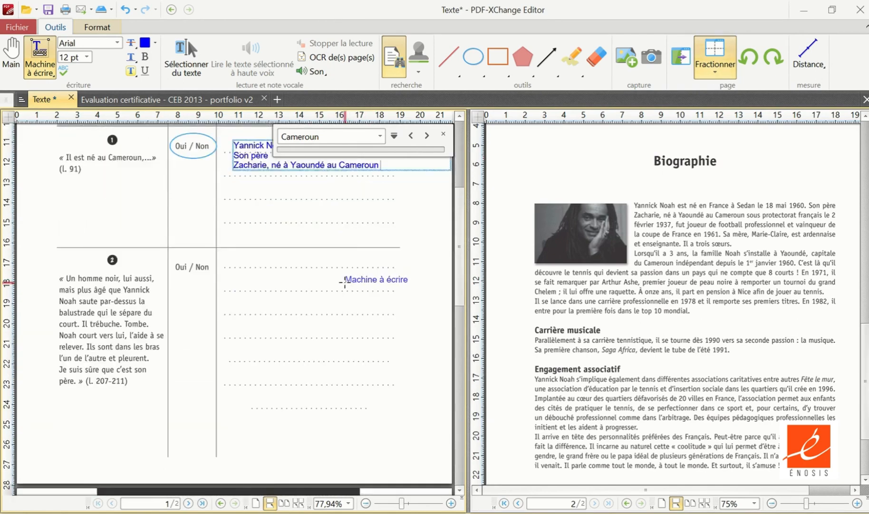
{"action": "scroll", "coordinate": [295, 228], "scroll_direction": "down", "scroll_amount": 1}
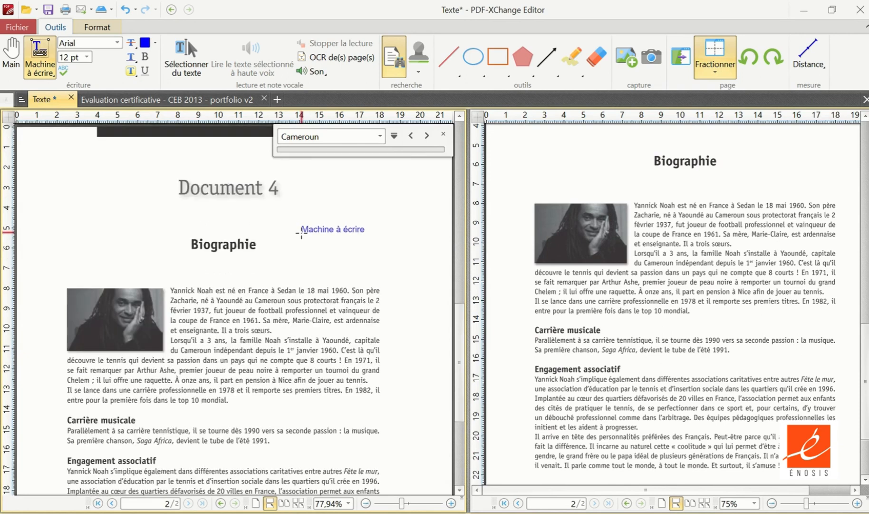
{"action": "left_click", "coordinate": [310, 207]}
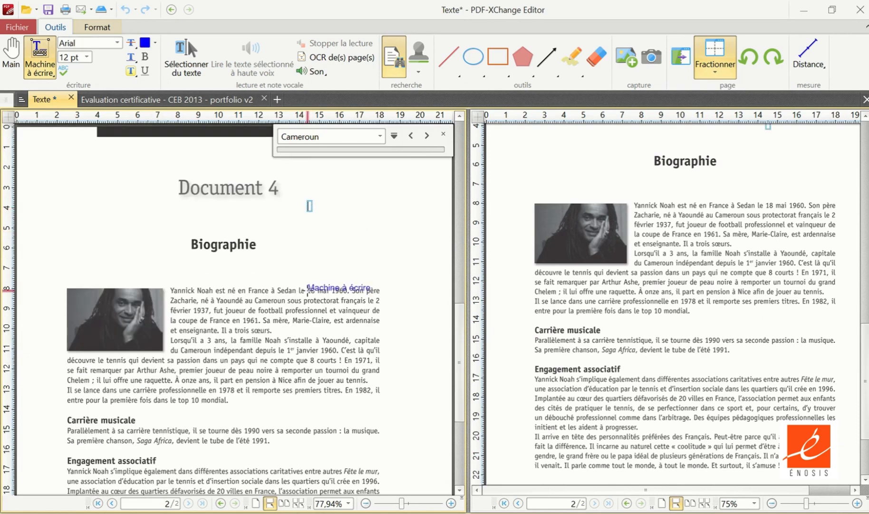
{"action": "type", "text": "Bonjour"}
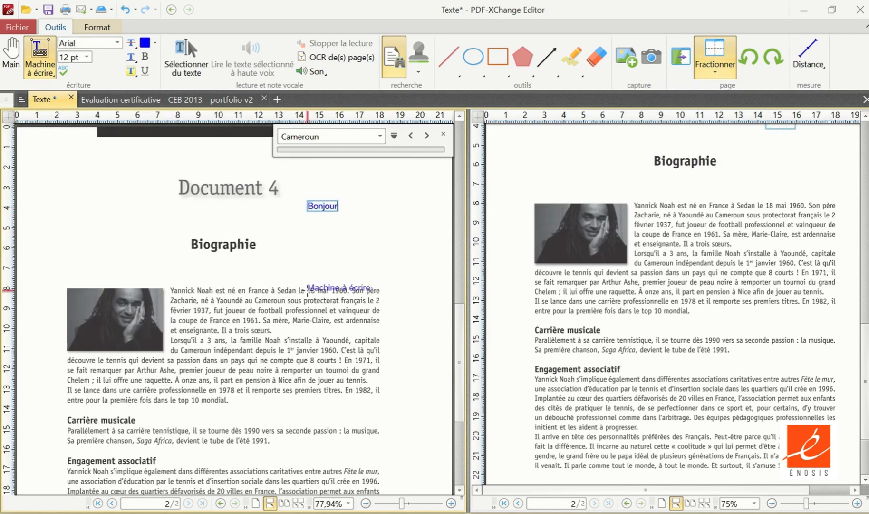
{"action": "left_click", "coordinate": [310, 242]}
{"action": "scroll", "coordinate": [711, 228], "scroll_direction": "up", "scroll_amount": 1}
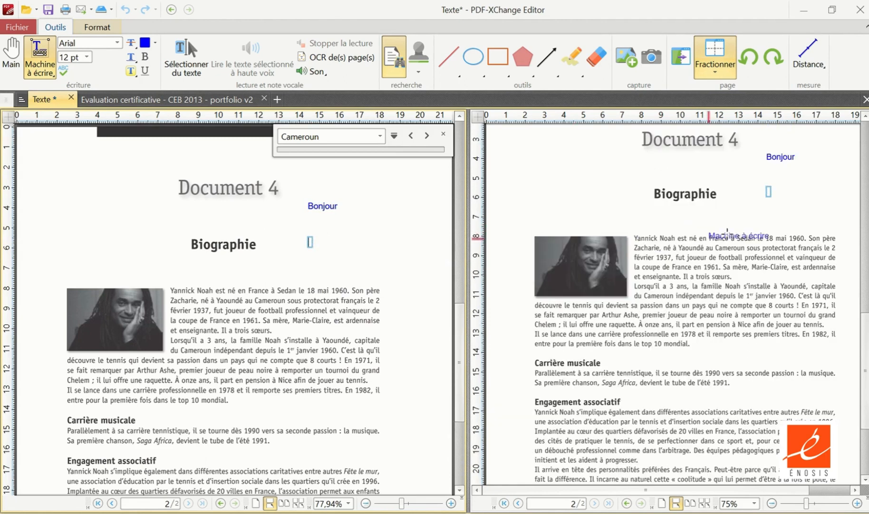
{"action": "mouse_move", "coordinate": [782, 179]}
{"action": "left_mouse_down"}
{"action": "mouse_move", "coordinate": [789, 174]}
{"action": "mouse_move", "coordinate": [778, 170]}
{"action": "mouse_move", "coordinate": [773, 182]}
{"action": "left_mouse_up"}
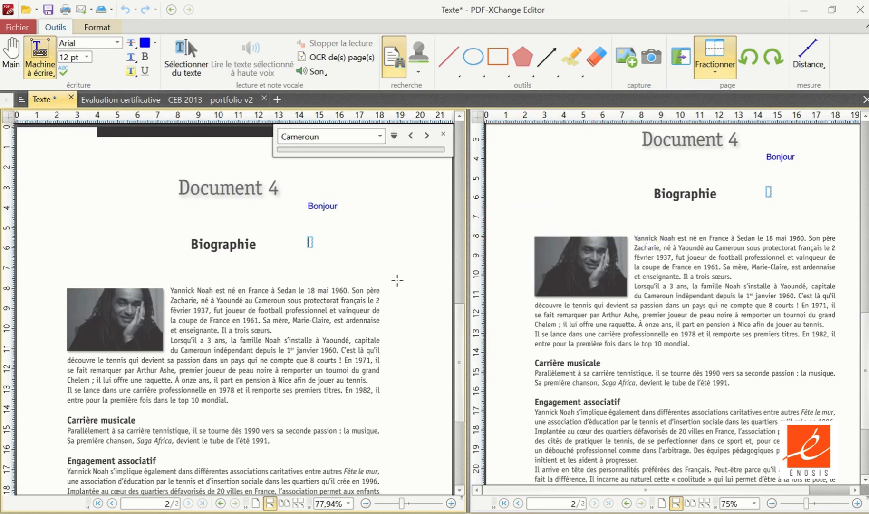
- Remove the split from the question 9 page, and view the CEB 2013 portfolio document before returning to Texte
{"action": "scroll", "coordinate": [304, 283], "scroll_direction": "up", "scroll_amount": 12}
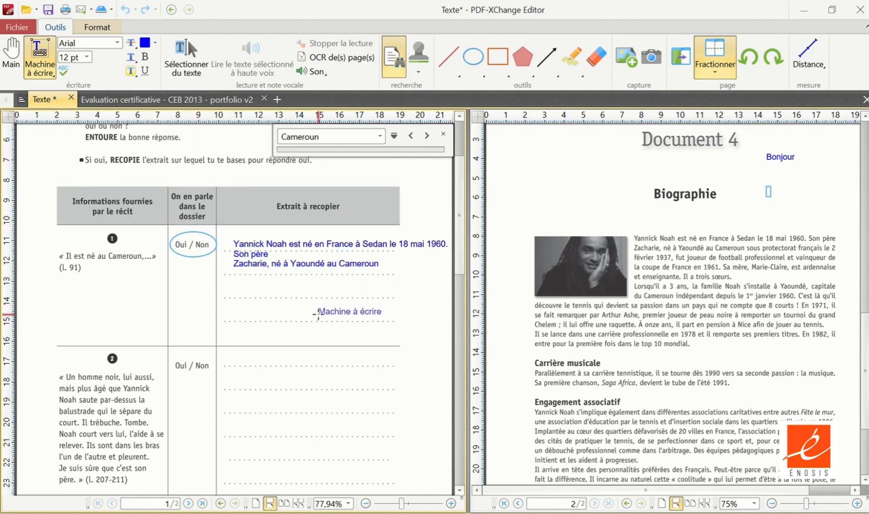
{"action": "left_click", "coordinate": [726, 50]}
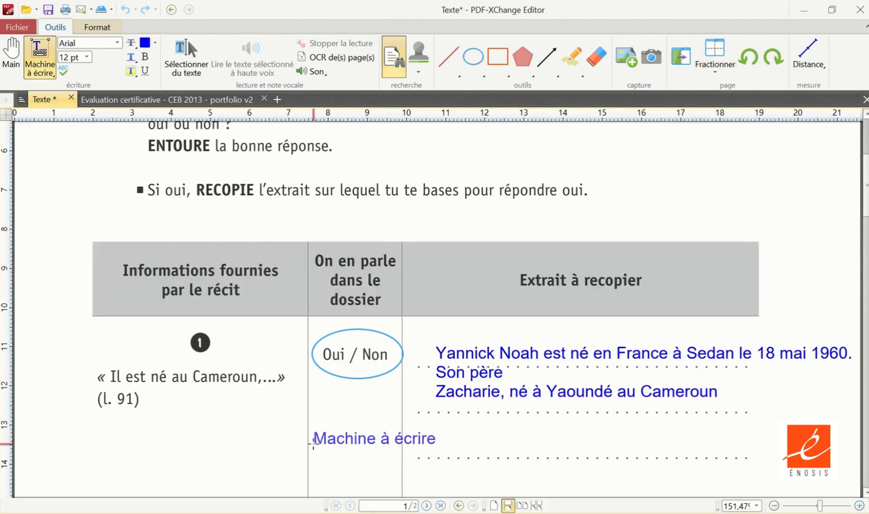
{"action": "left_click", "coordinate": [136, 100]}
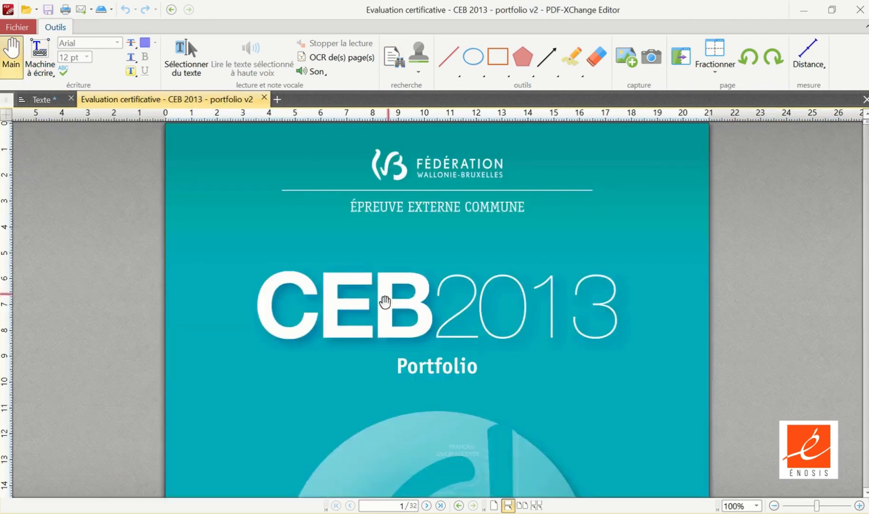
{"action": "left_click", "coordinate": [41, 100]}
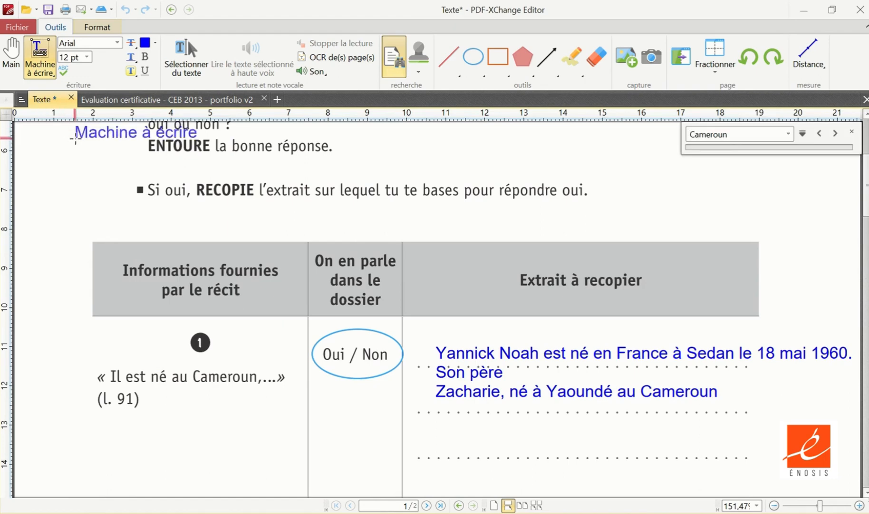